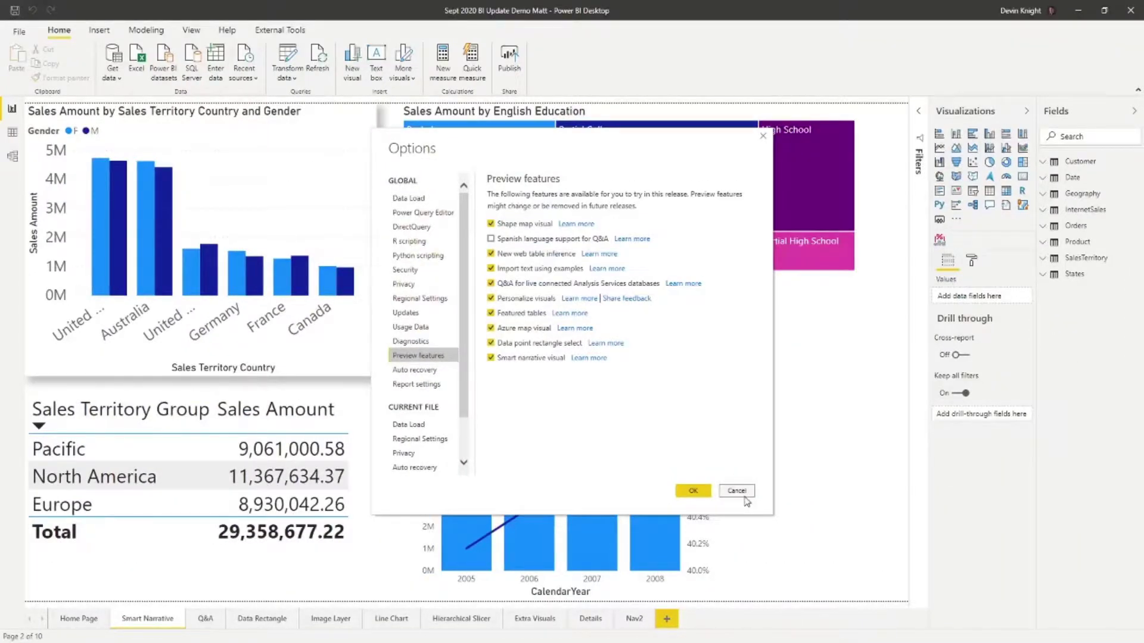
Dismiss the Options dialog without changes and add a smart narrative visual to the Smart Narrative page.
click(743, 494)
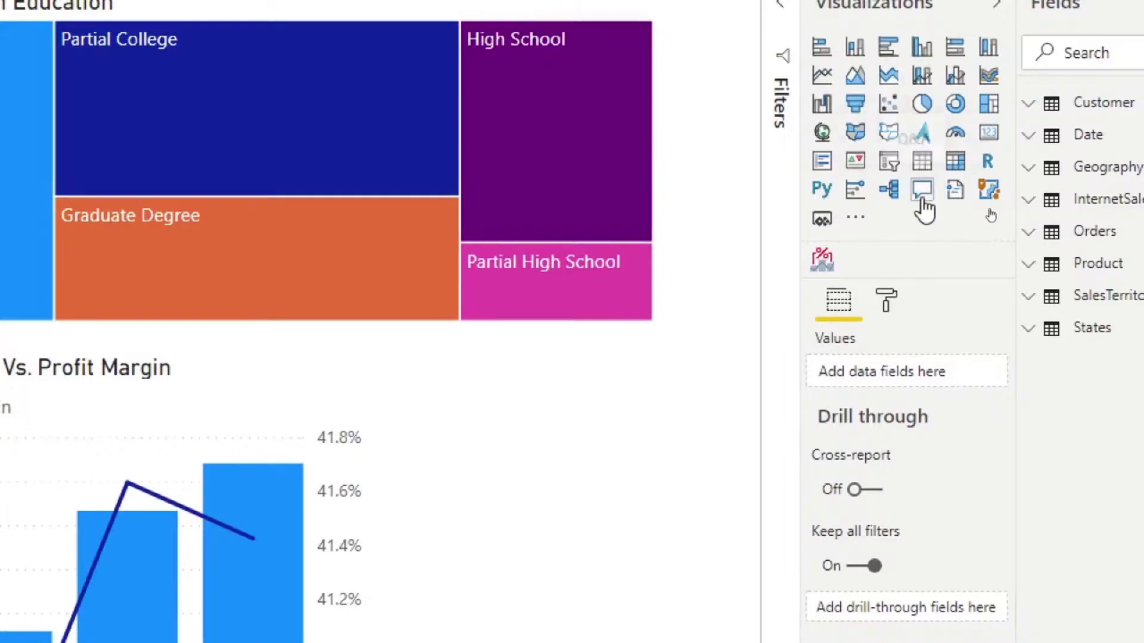
click(955, 200)
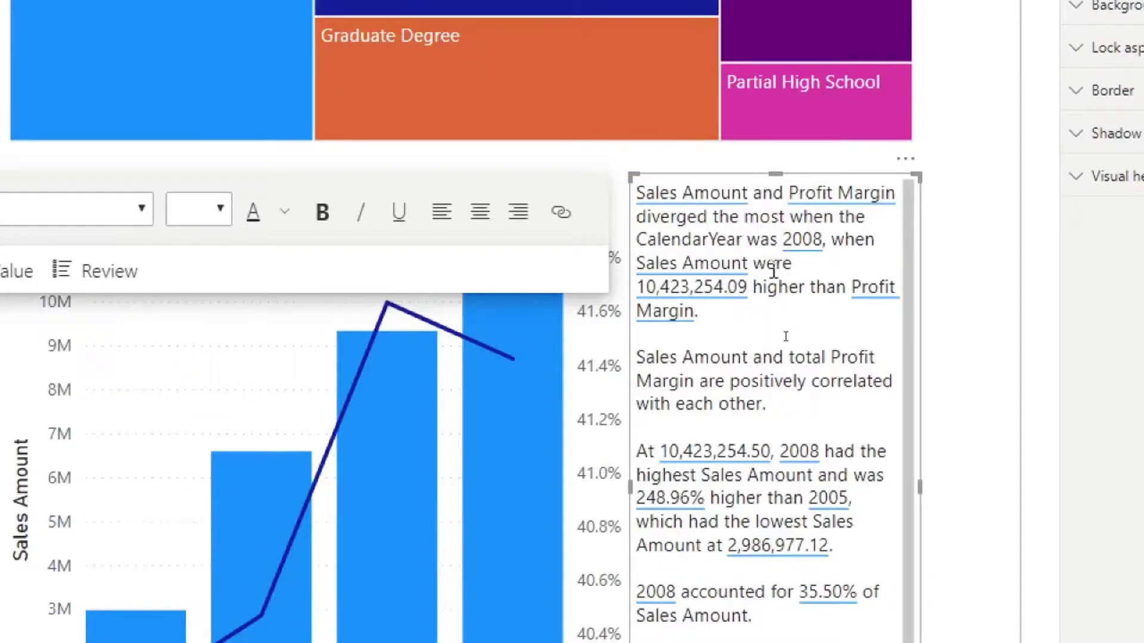
Delete the narrative sentence about Sales Amount and total Profit Margin being positively correlated, leaving an extra blank line in its place.
scroll(790, 320, down, 2)
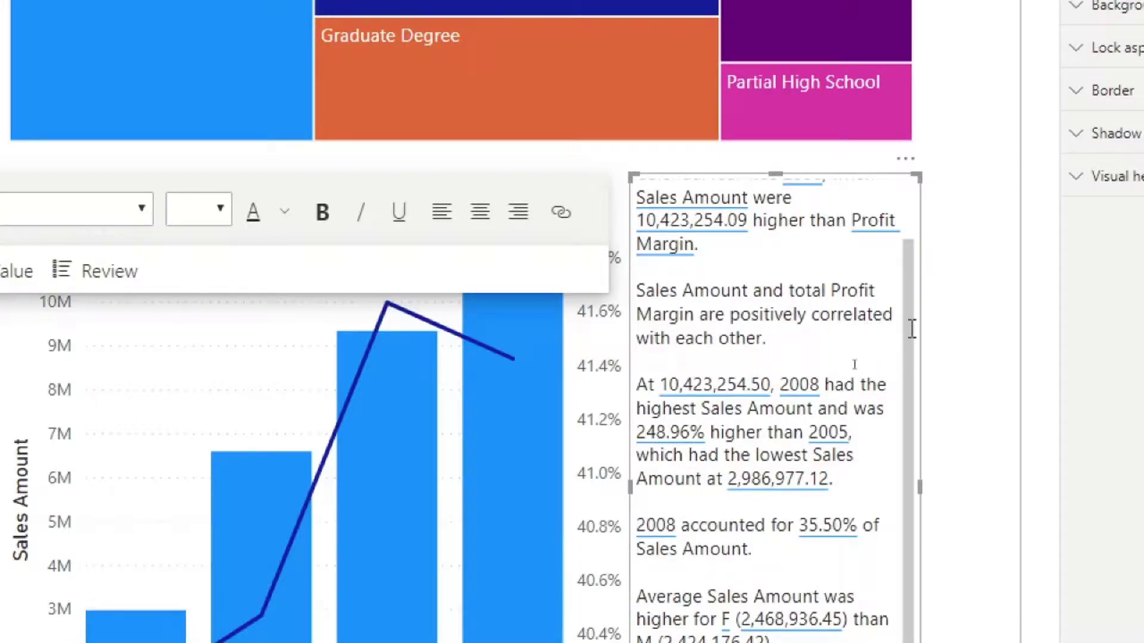
click(776, 337)
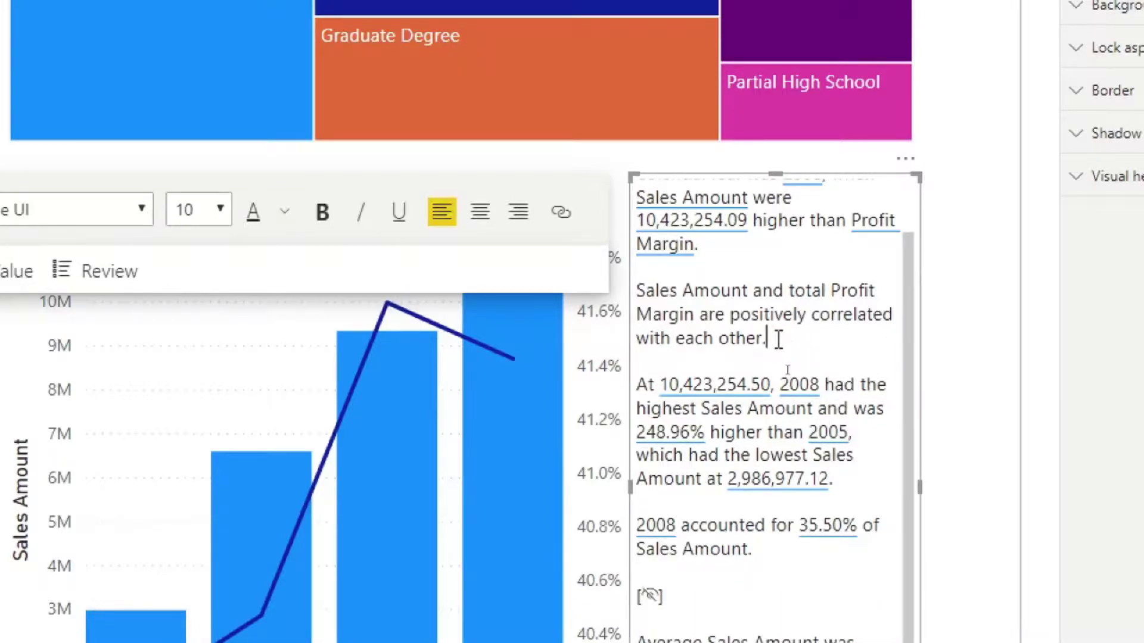
triple_click(635, 288)
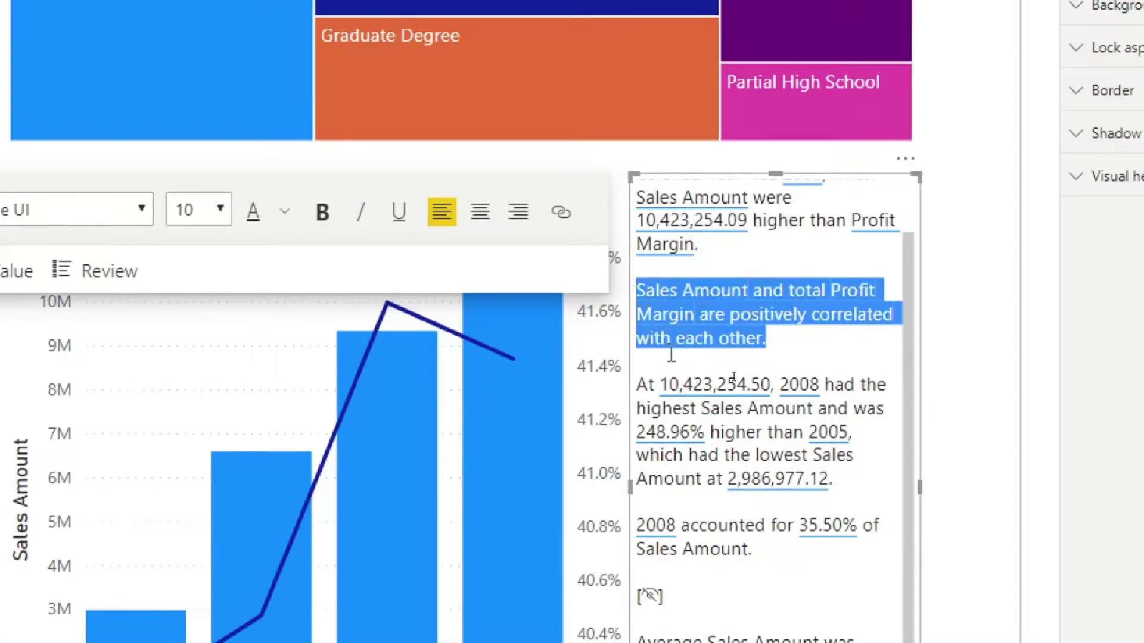
key(BackSpace)
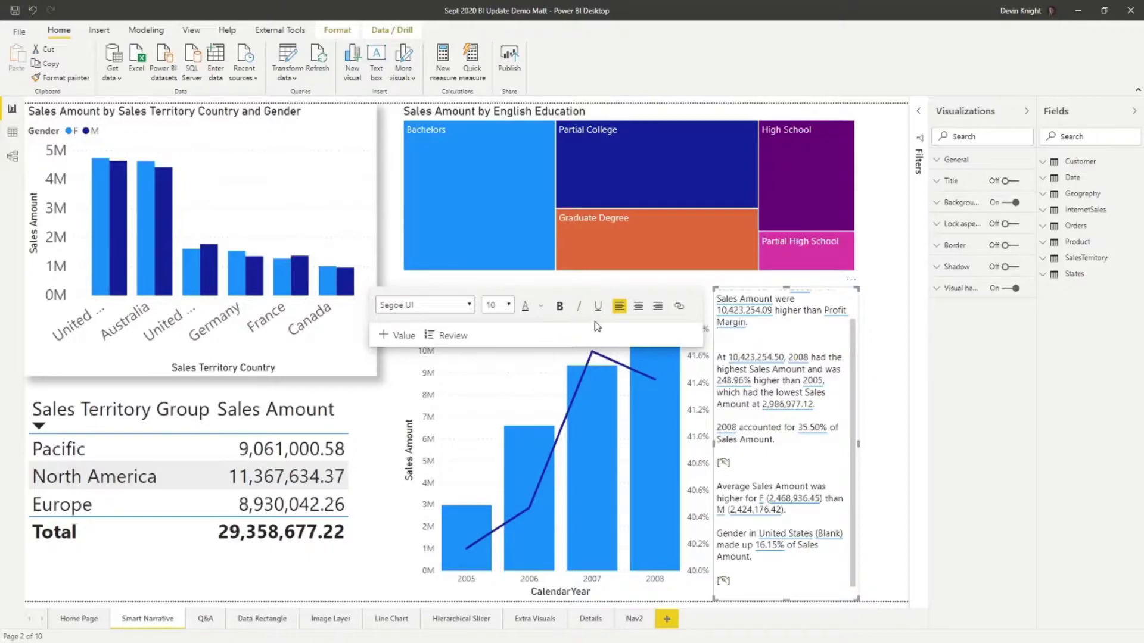
key(Return)
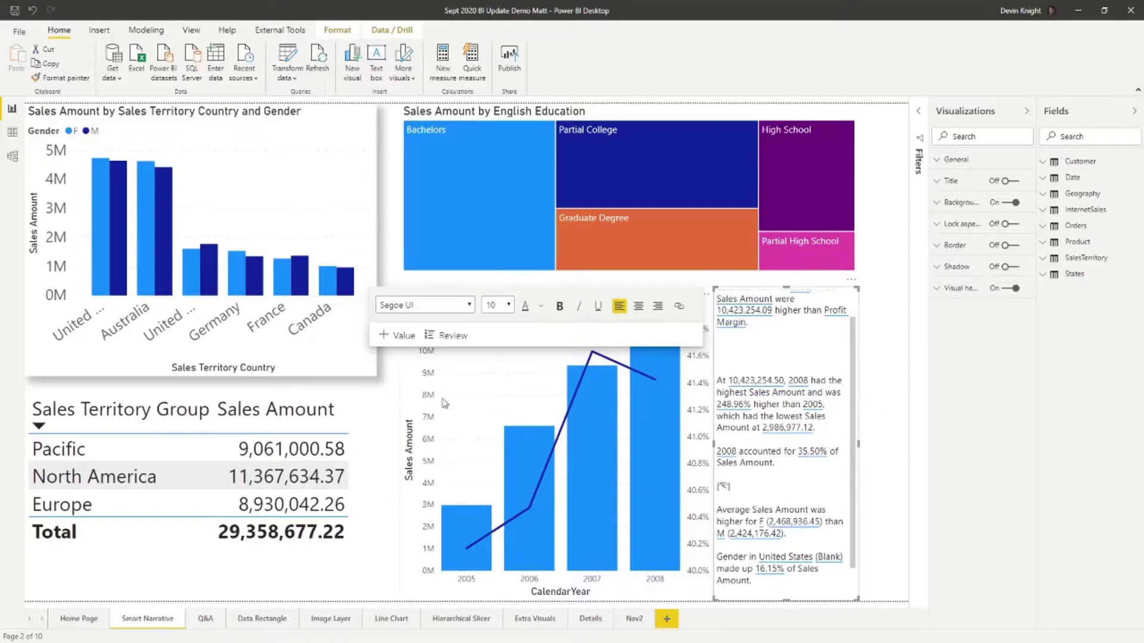
Start a new dynamic value in the narrative, calculated from the question "germany sales".
click(388, 337)
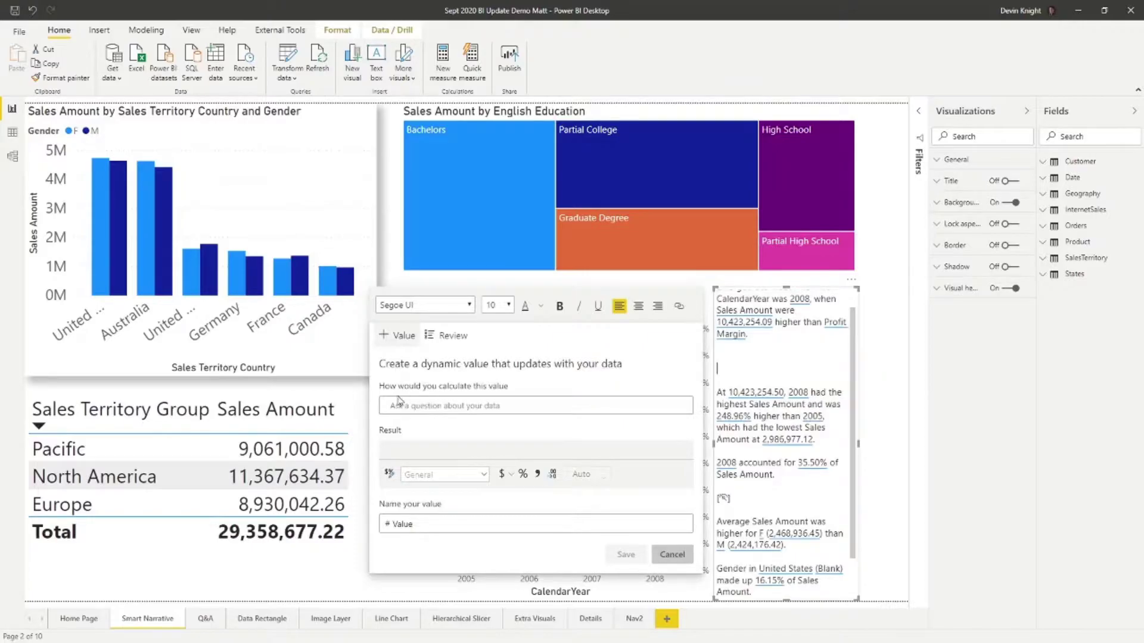
click(437, 406)
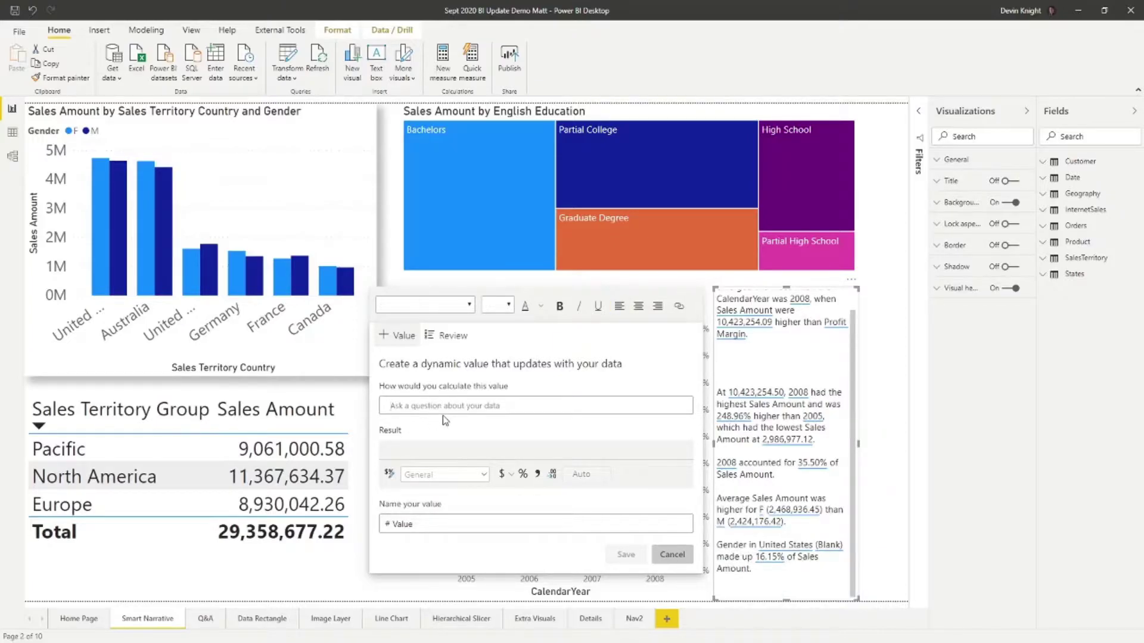
text(germany sales)
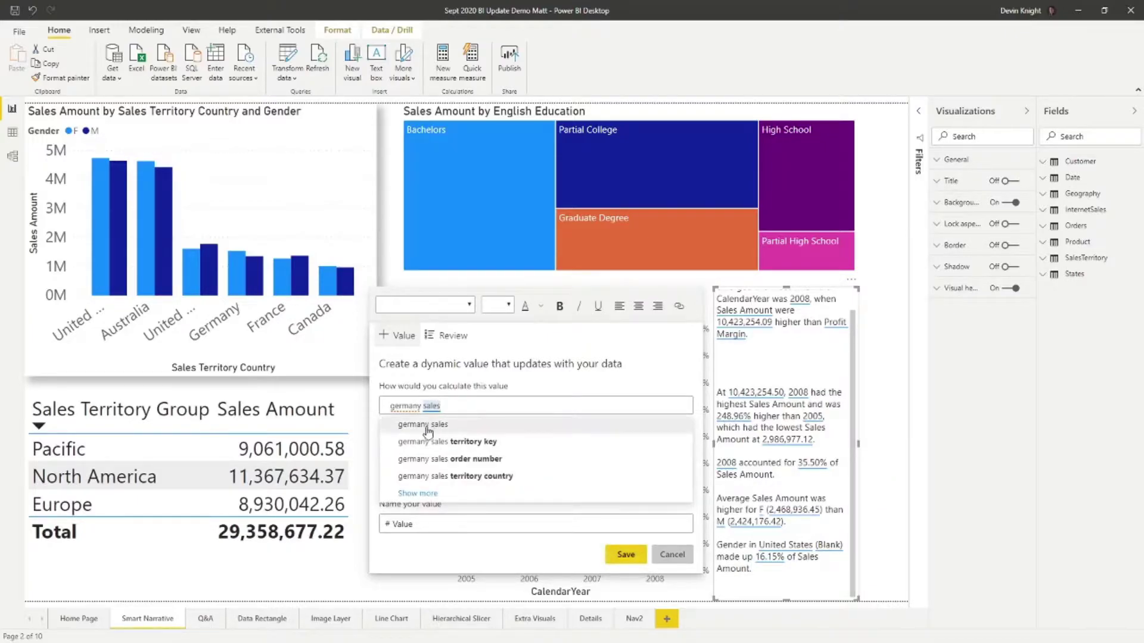
click(427, 427)
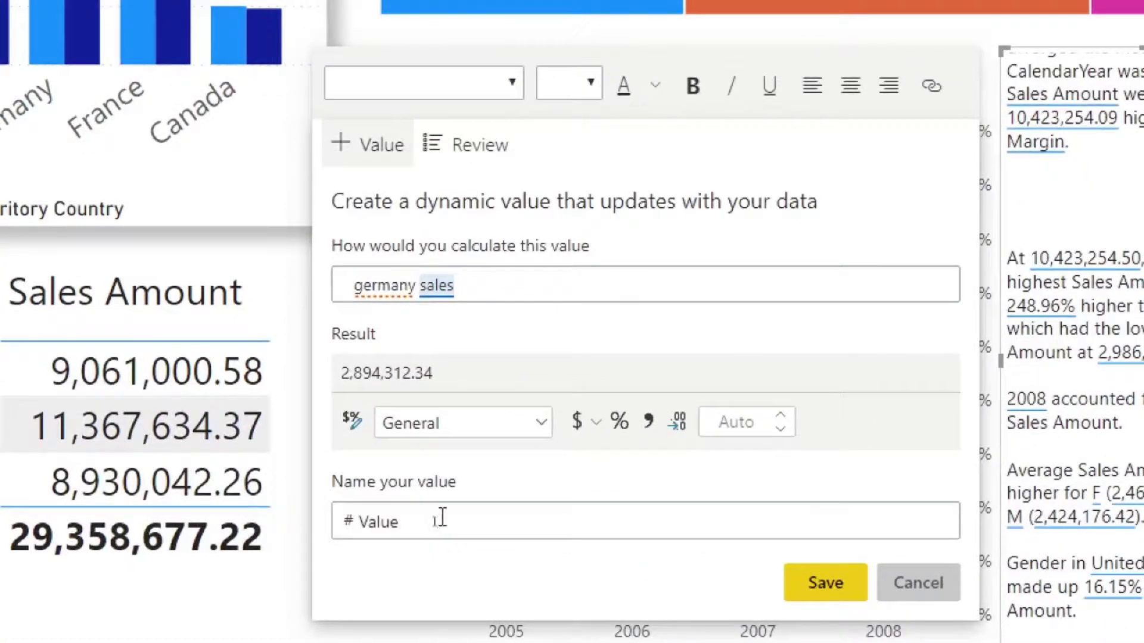
Name the dynamic value "germany sales" and save it into the narrative.
click(418, 529)
key(BackSpace)
key(BackSpace)
key(BackSpace)
key(BackSpace)
key(BackSpace)
text(germany sale)
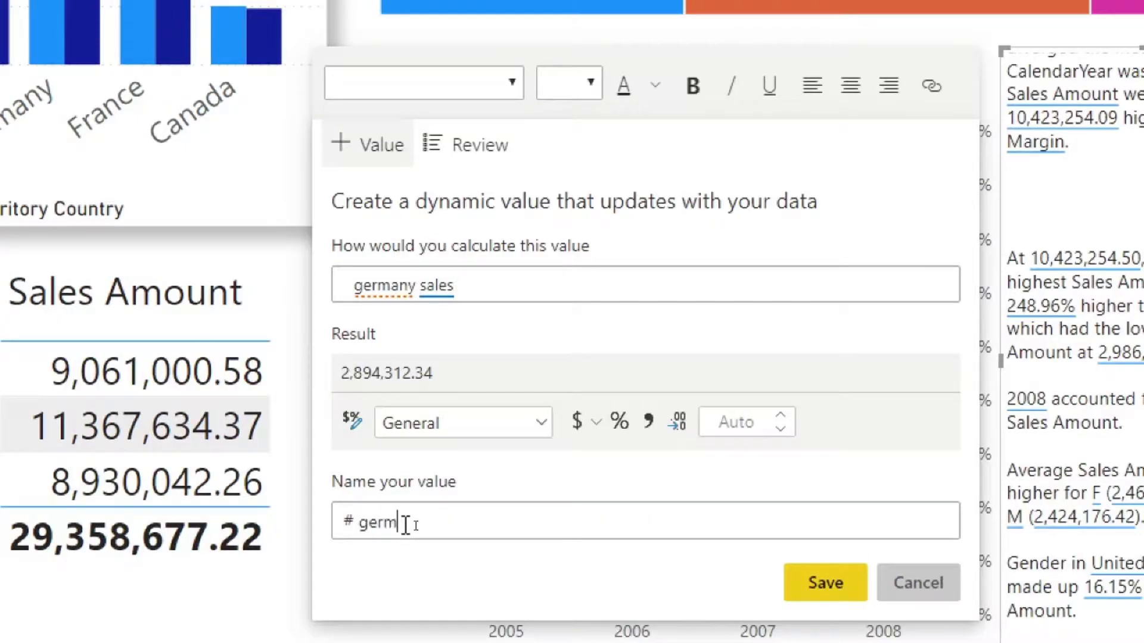
text(s)
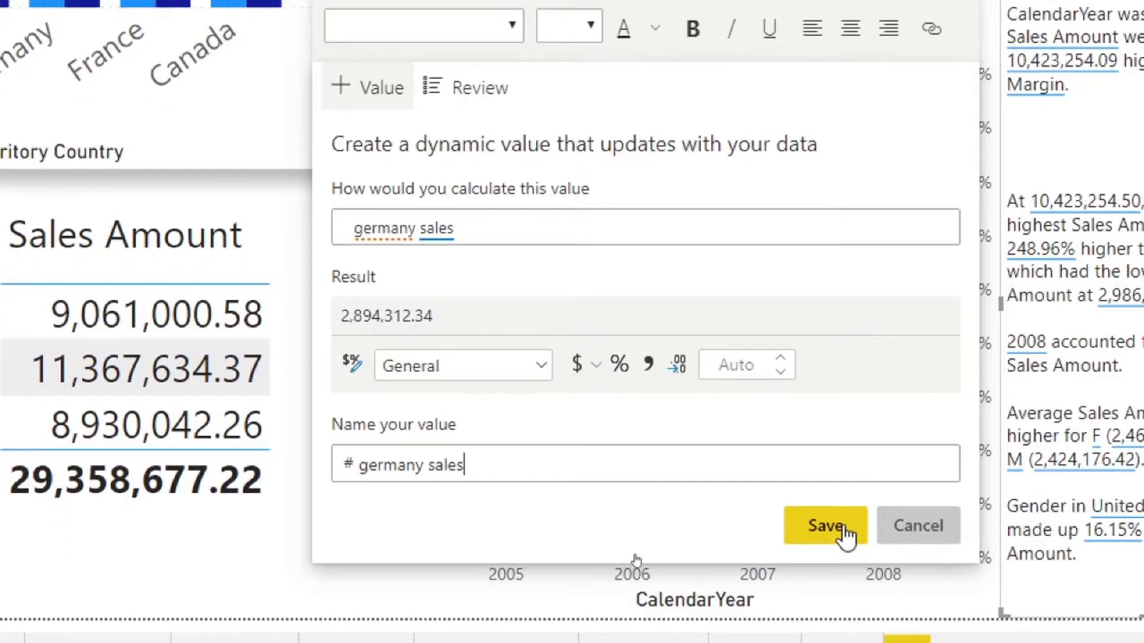
click(846, 535)
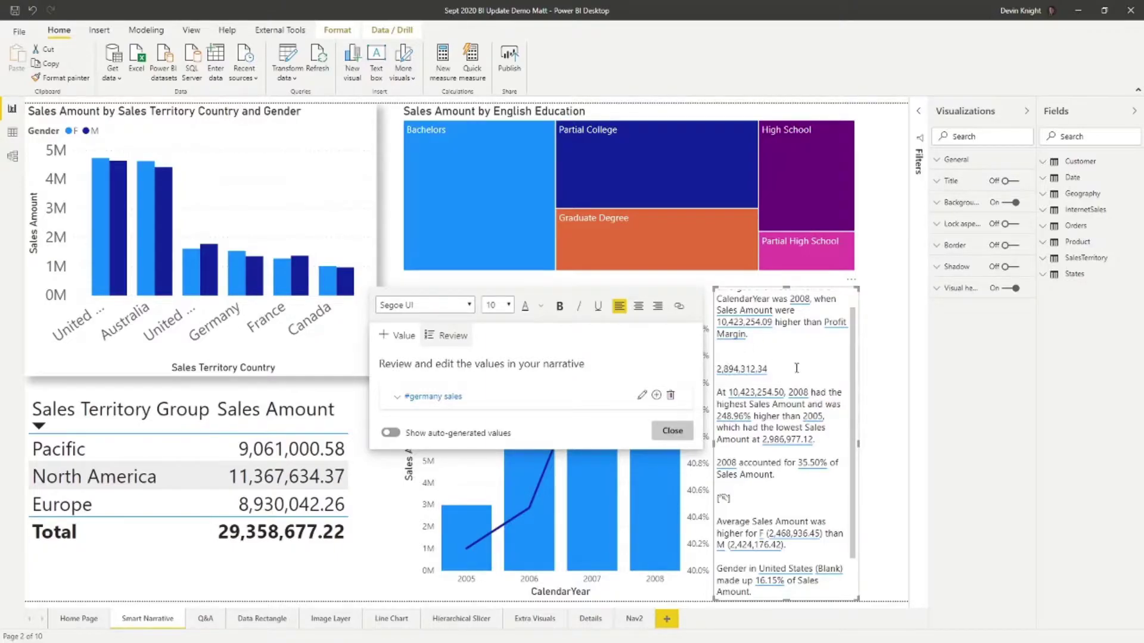
Replace the bare inserted value in the narrative with the text "The sales for Germany is".
key(BackSpace)
key(BackSpace)
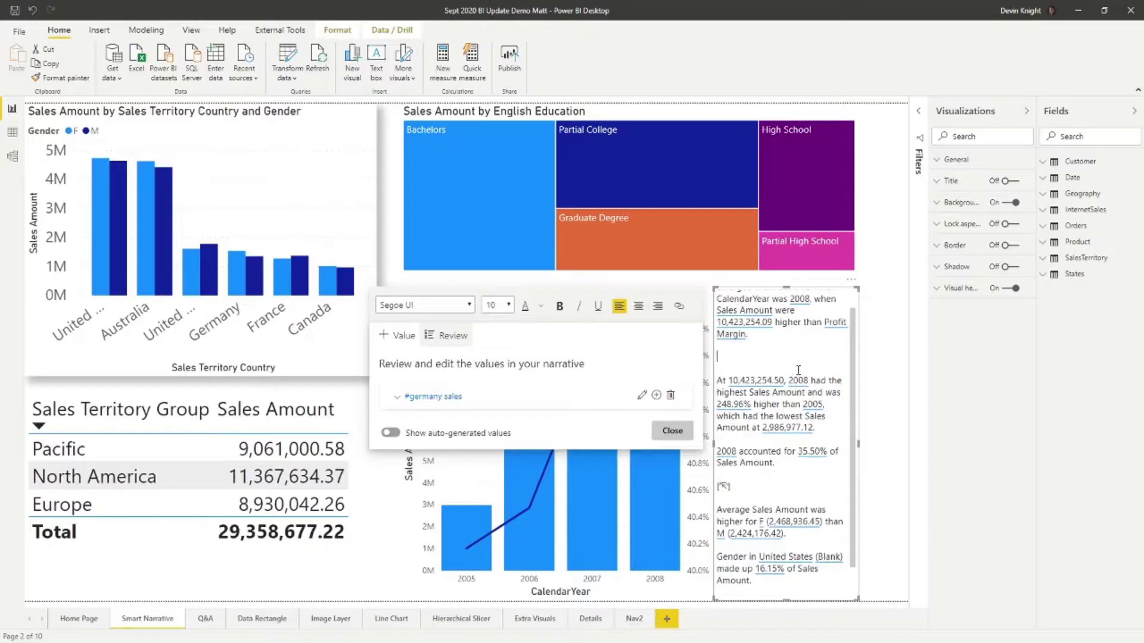
text(Thes)
text( sales)
text( for GEr)
text(ermany)
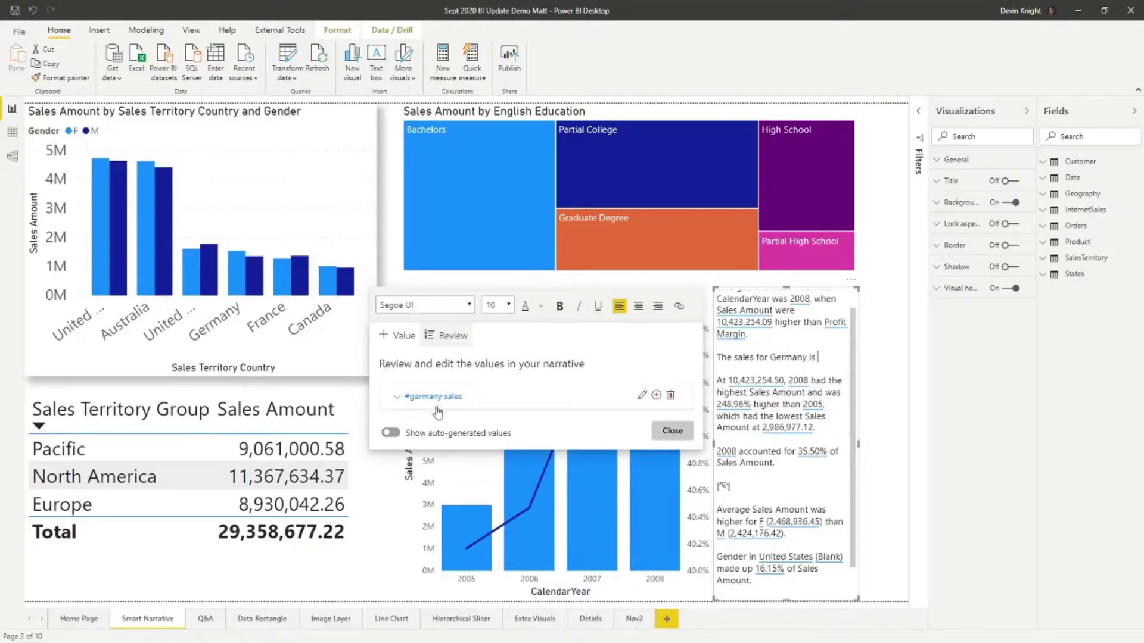
Insert the saved "germany sales" value at the end of the Germany sentence in the narrative.
click(656, 397)
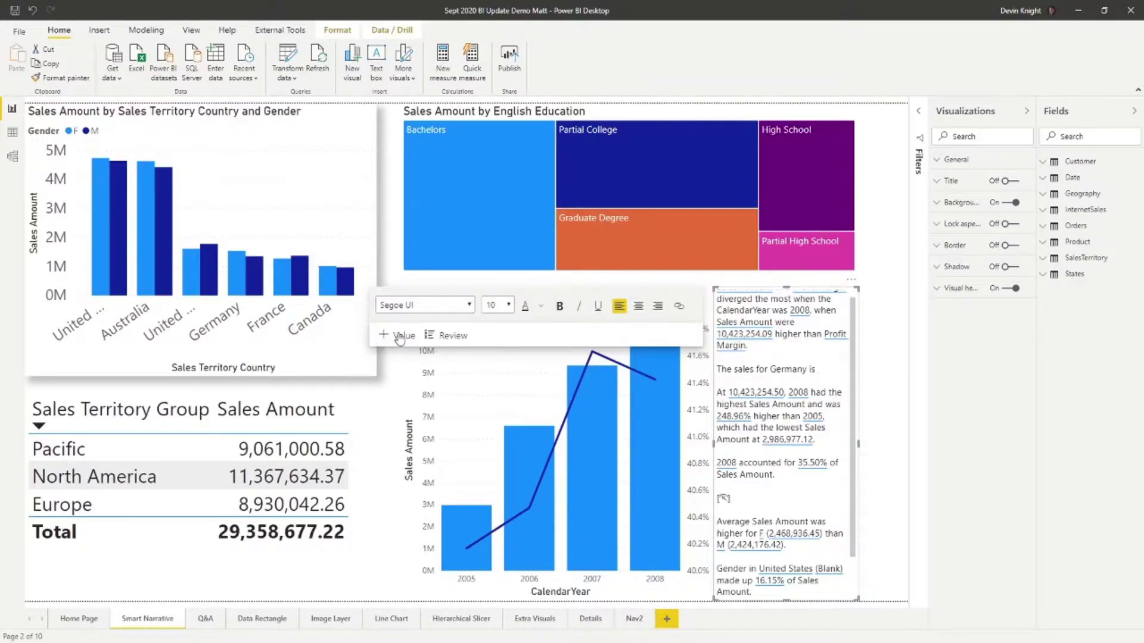
click(443, 335)
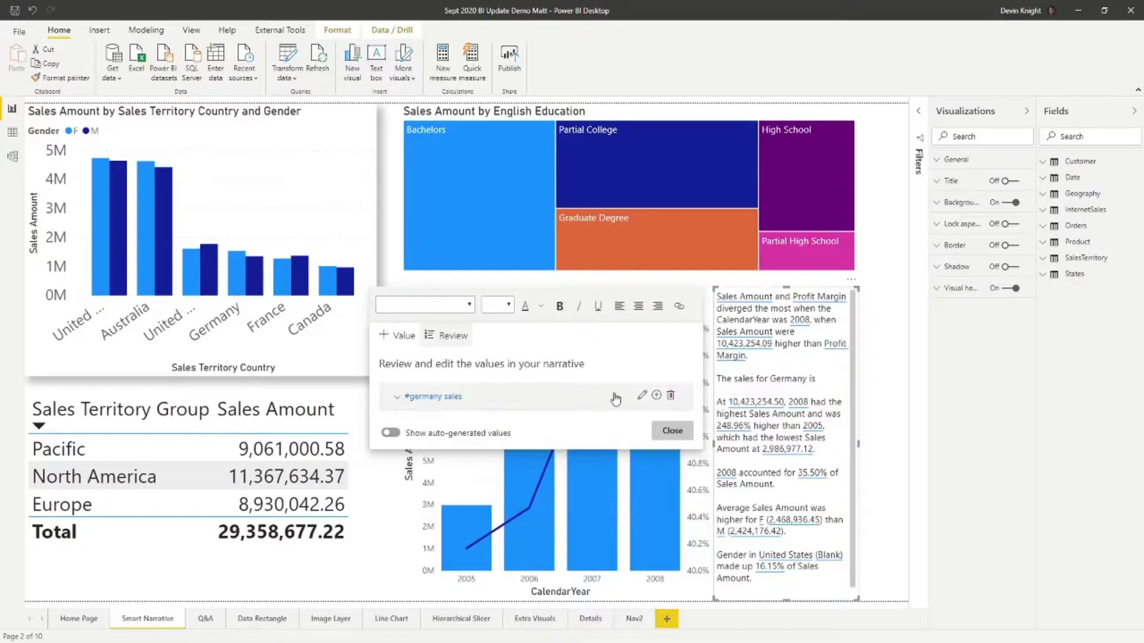
click(656, 396)
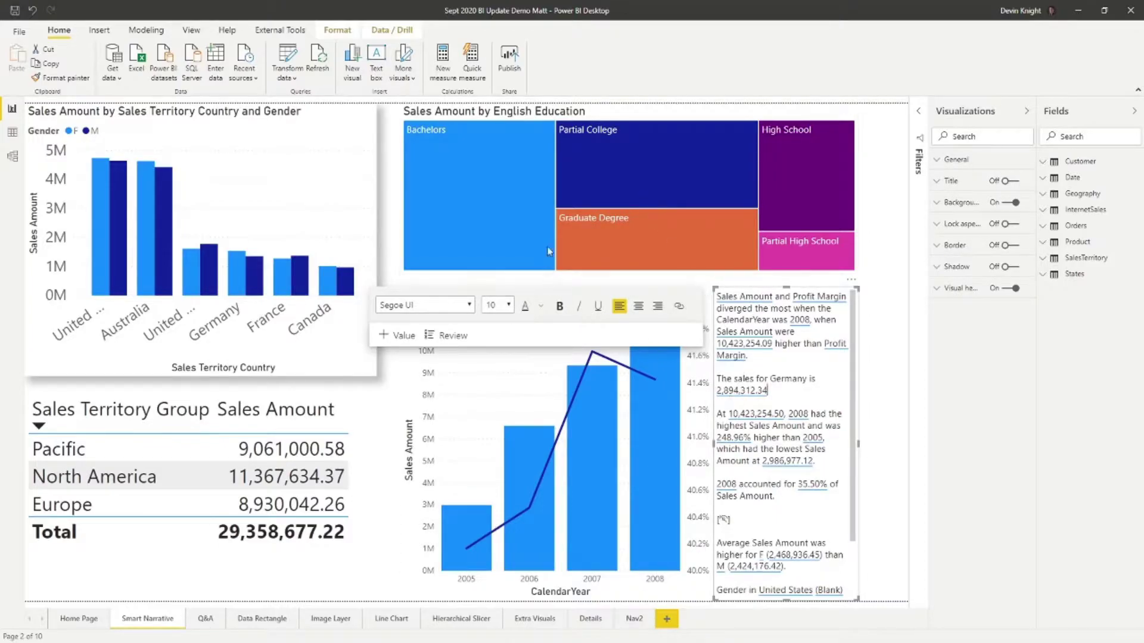
Check how the narrative responds to cross-filtering by the Bachelors segment of the education treemap, and clear the selection.
click(447, 183)
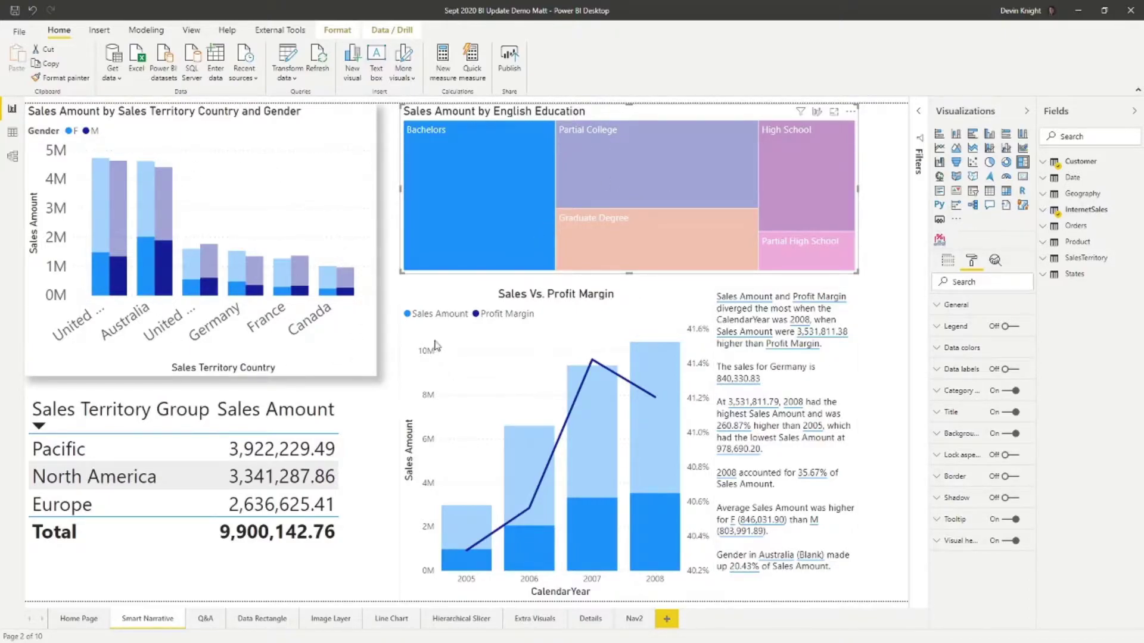
click(368, 409)
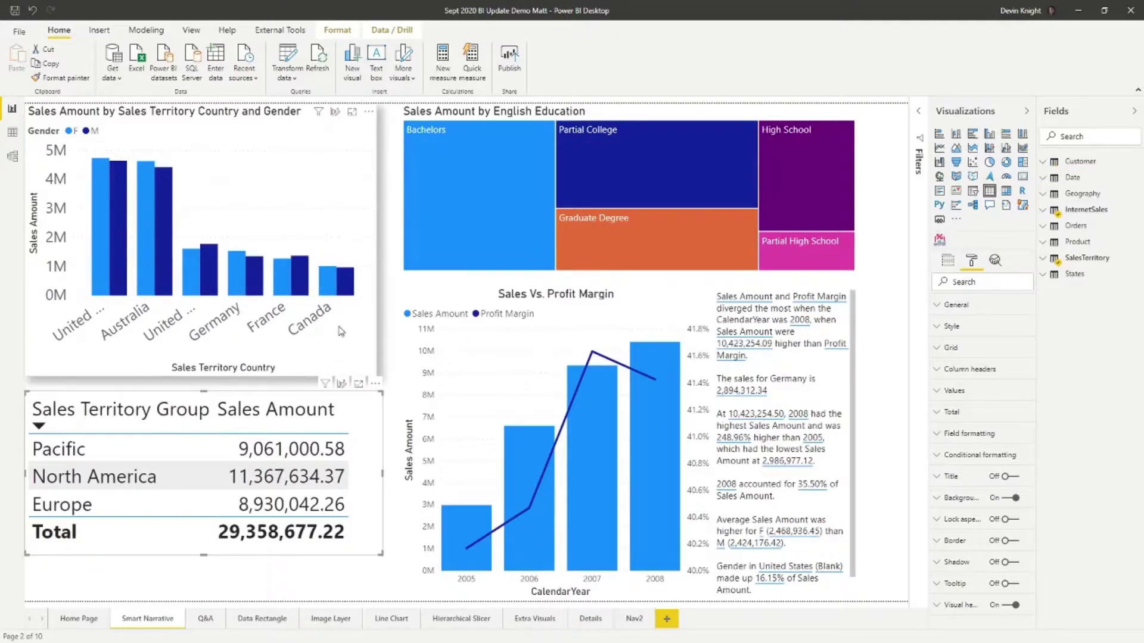
Summarize the Sales Amount by Sales Territory Country and Gender chart from its Canada column.
right_click(344, 293)
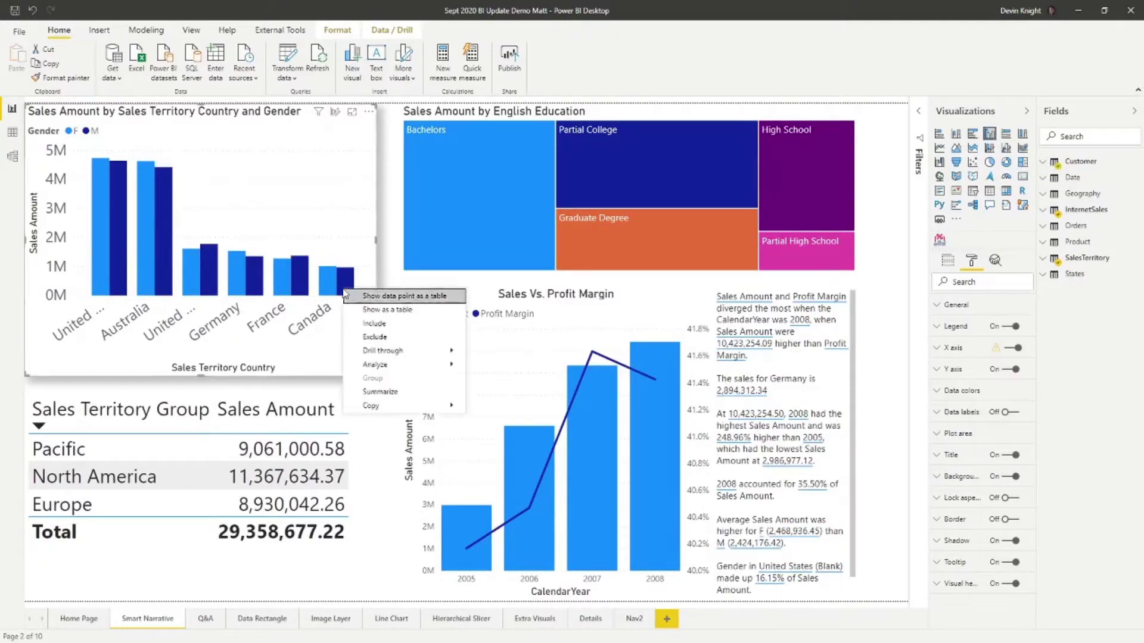
click(373, 392)
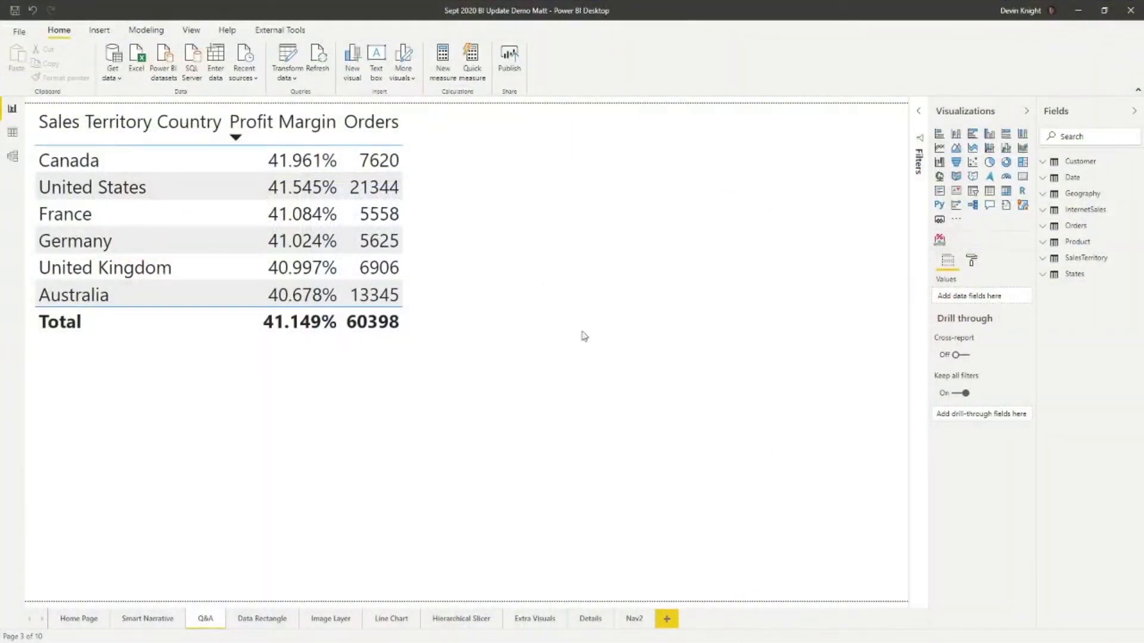
Add a Q&A visual beside the table on the Q&A page and ask "france profit margin plus united kingdom profit margin".
double_click(532, 165)
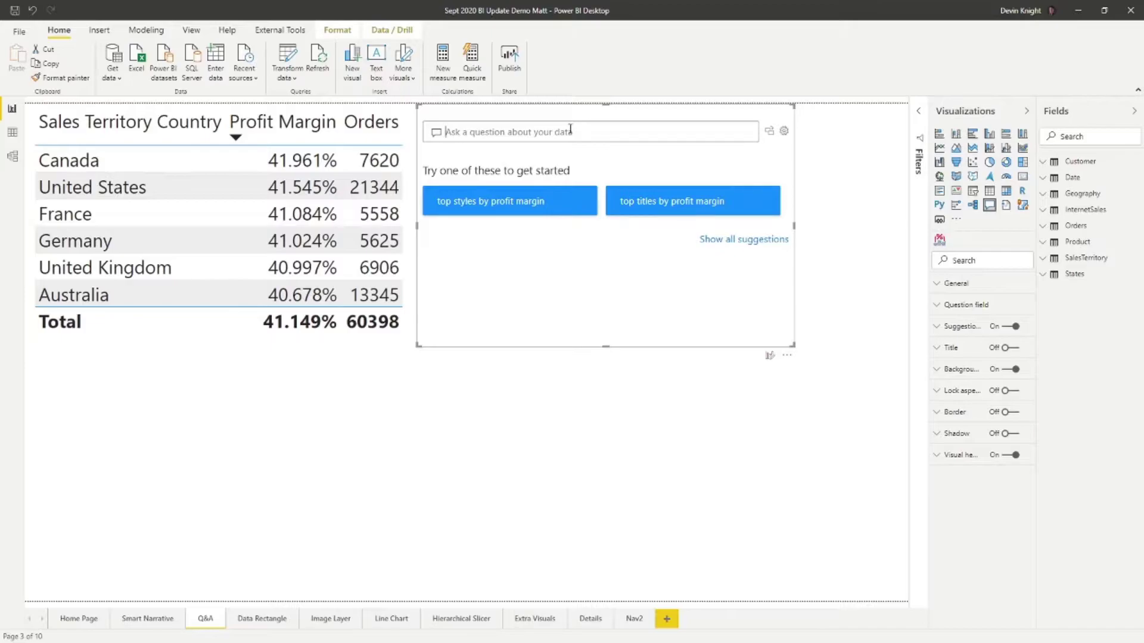
text(f)
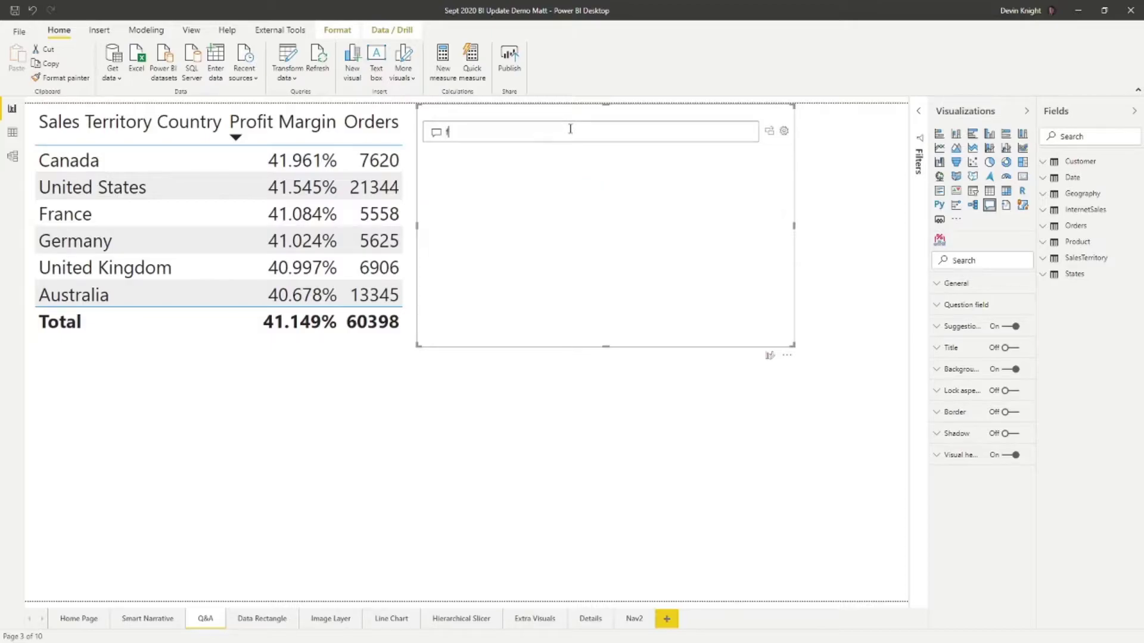
text(rance pr)
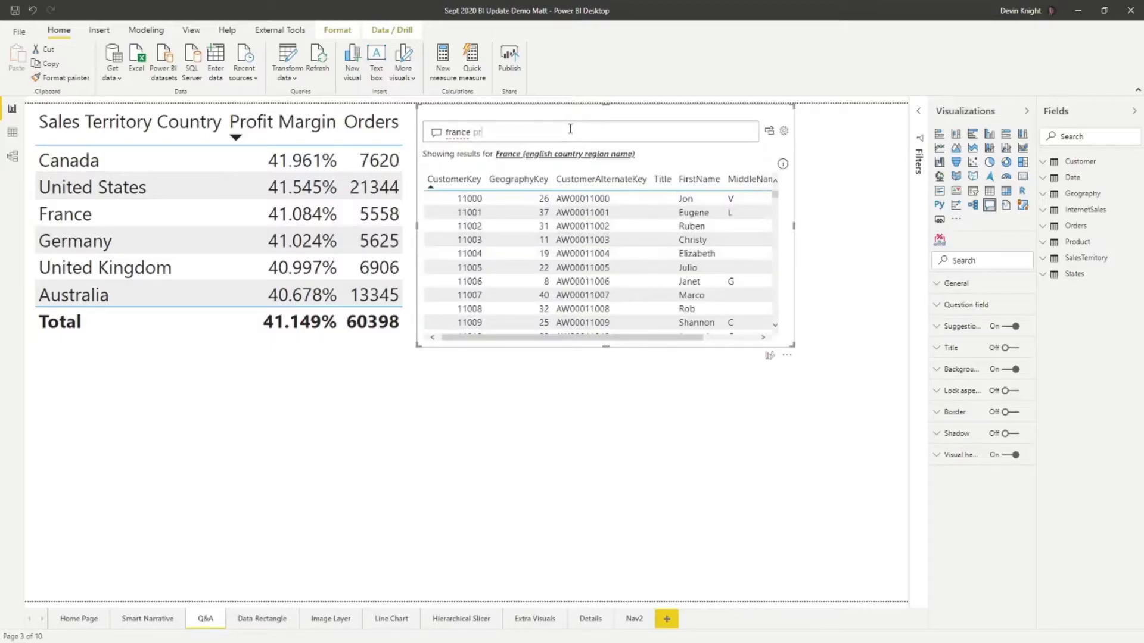
text(ofit margin plus)
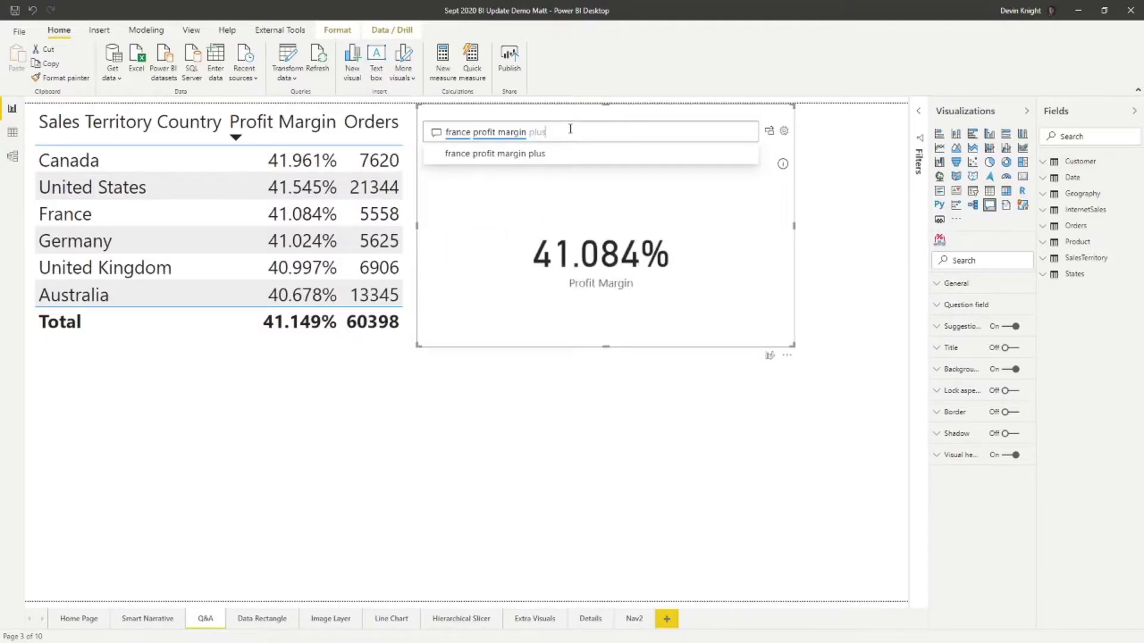
text( united kingdom)
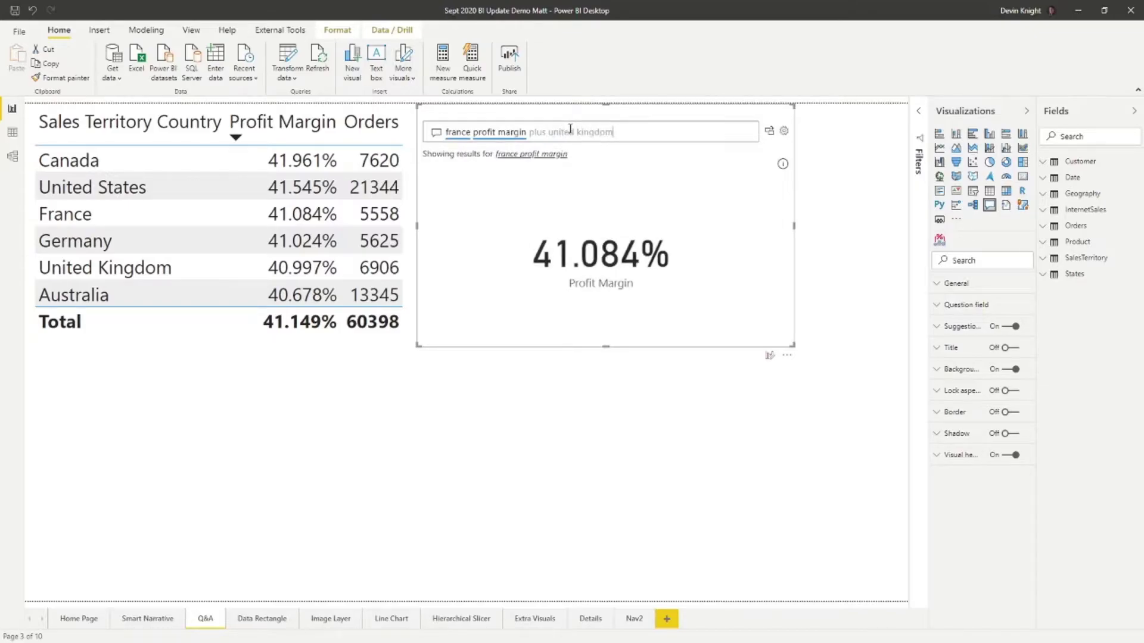
text( profit mar)
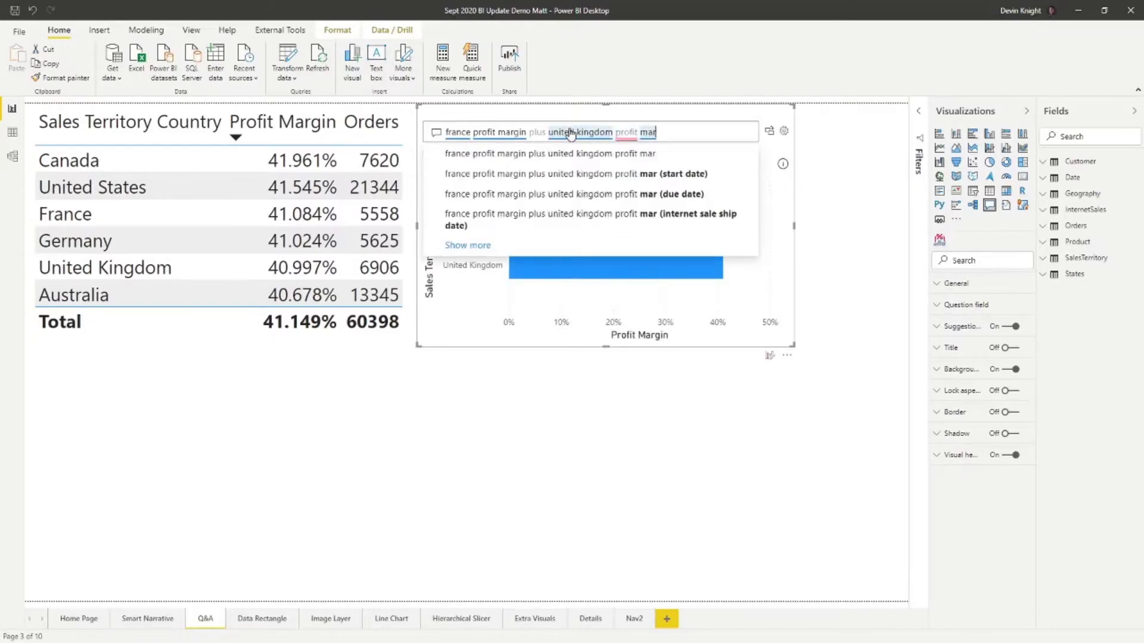
text(gin)
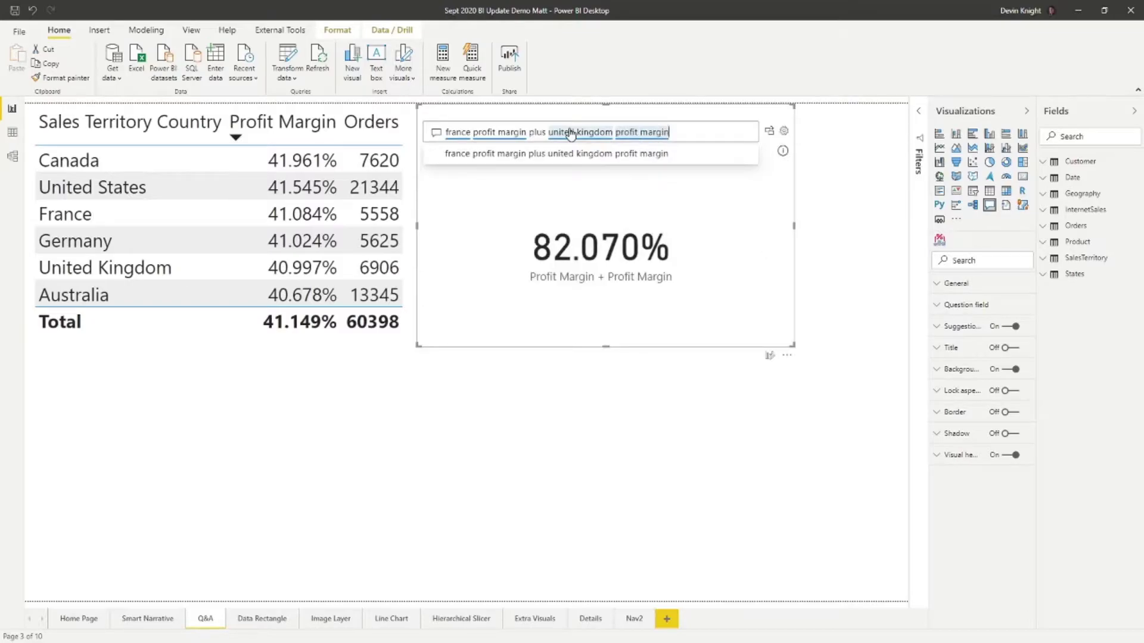